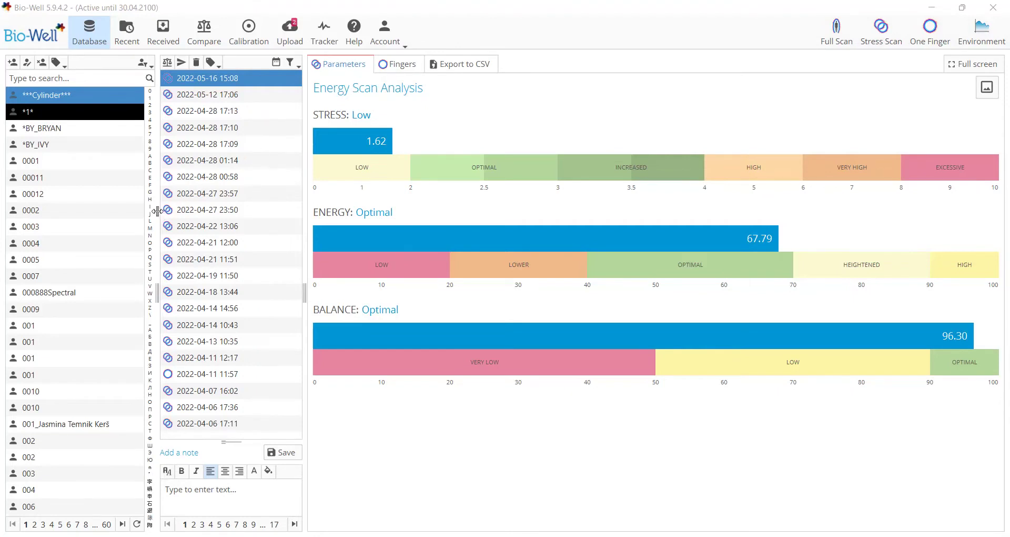
# Narrow the client list and the scan list to give the scan results more room
pyautogui.moveTo(155, 212); pyautogui.dragTo(102, 210)
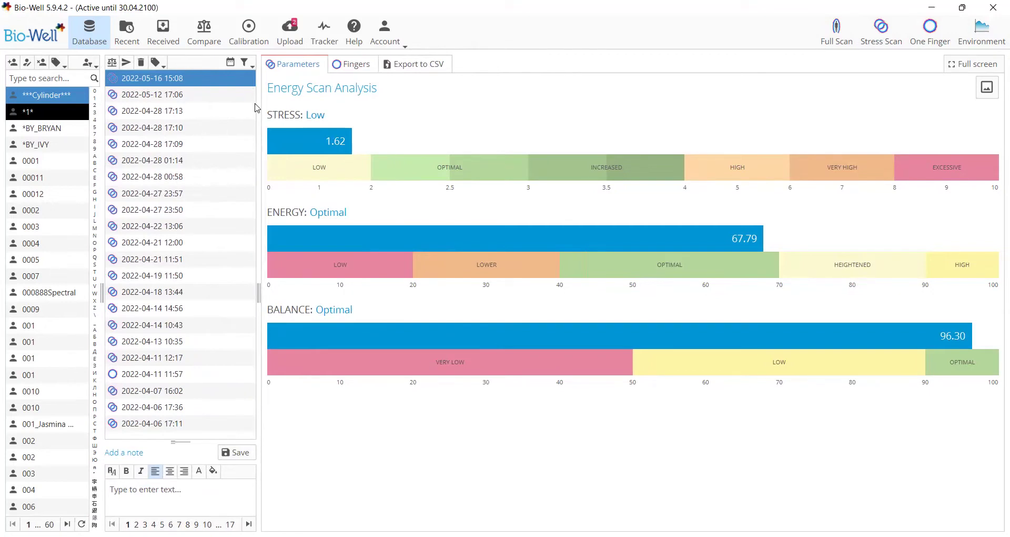
pyautogui.moveTo(259, 109); pyautogui.dragTo(209, 116)
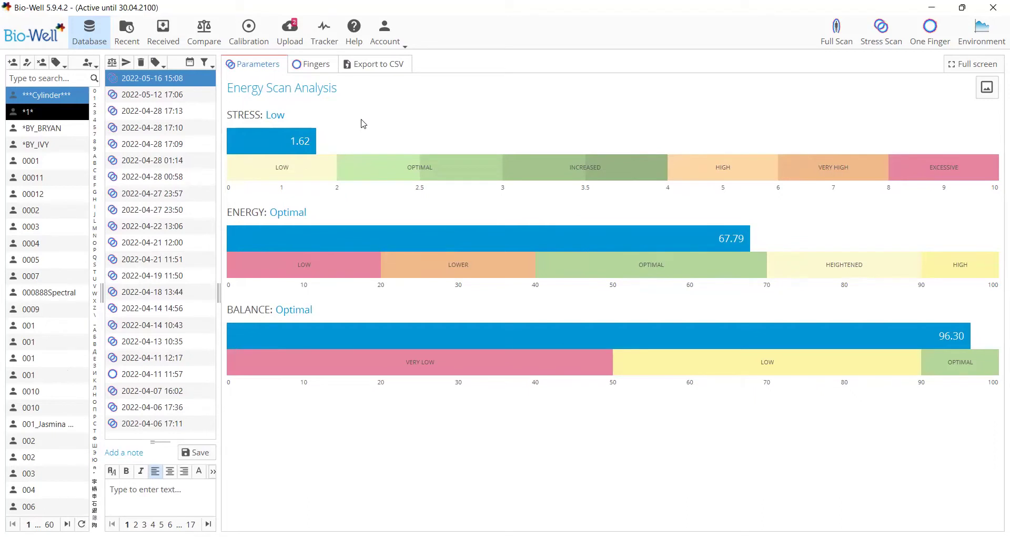
# Log out of the account, start working offline and maximize the New experiment window
pyautogui.click(400, 44)
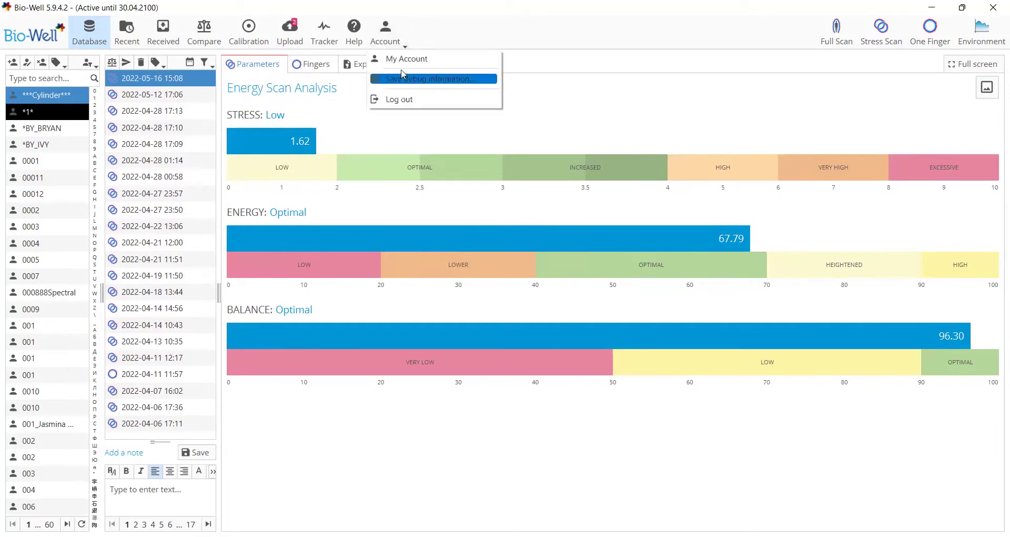
pyautogui.click(406, 99)
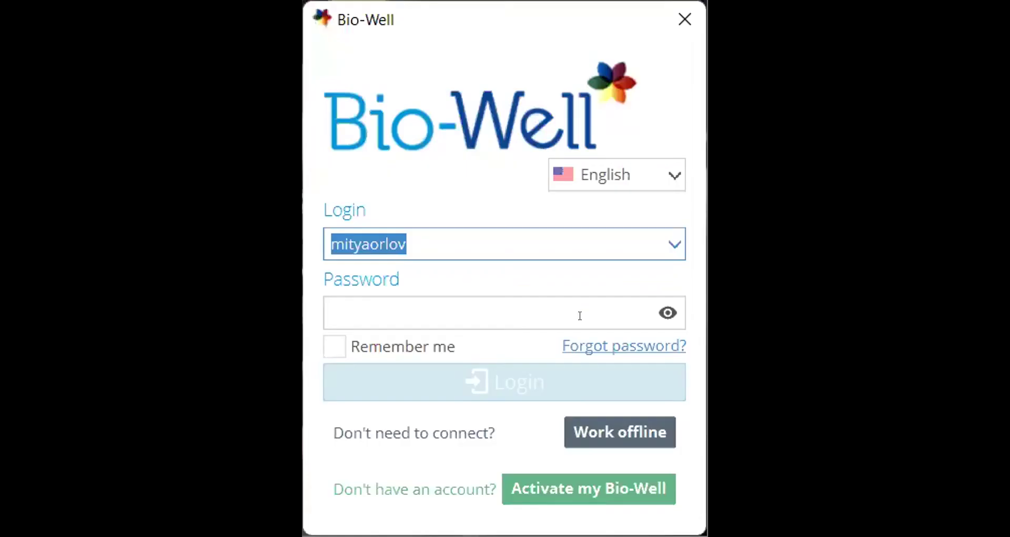
pyautogui.click(612, 427)
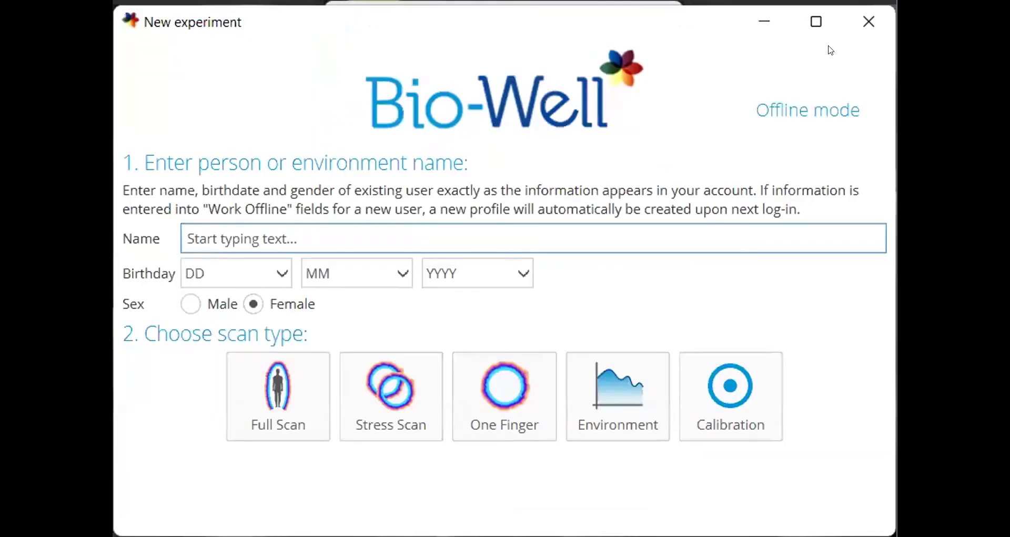
pyautogui.click(816, 21)
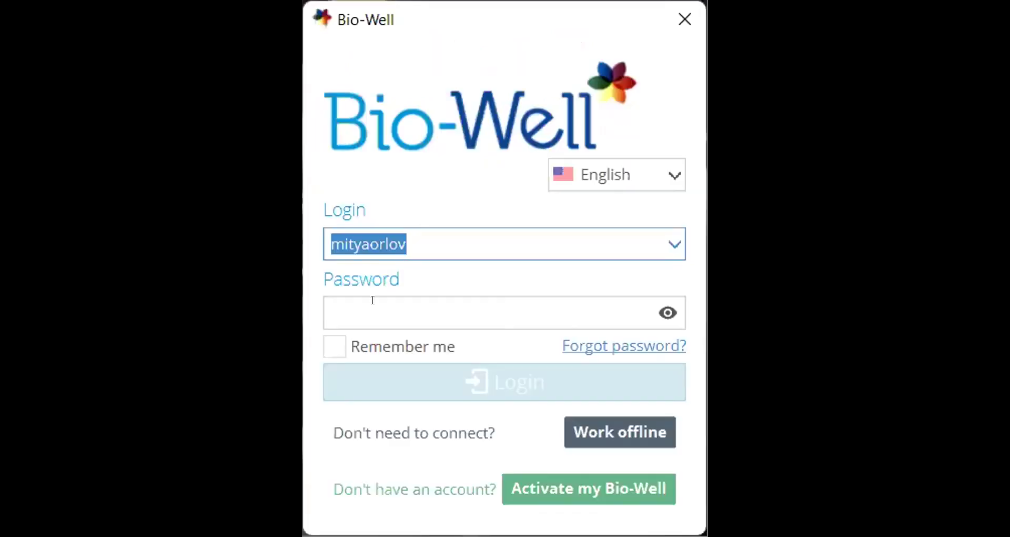
# Enter the account password, turn on Remember me and log in
pyautogui.click(373, 301)
pyautogui.write('••••')
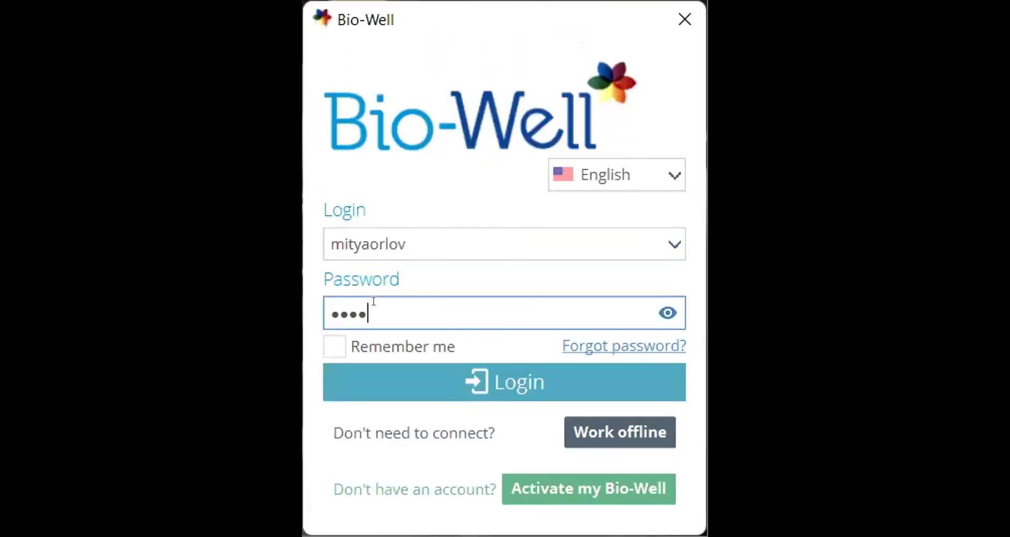
pyautogui.write('••••')
pyautogui.click(334, 346)
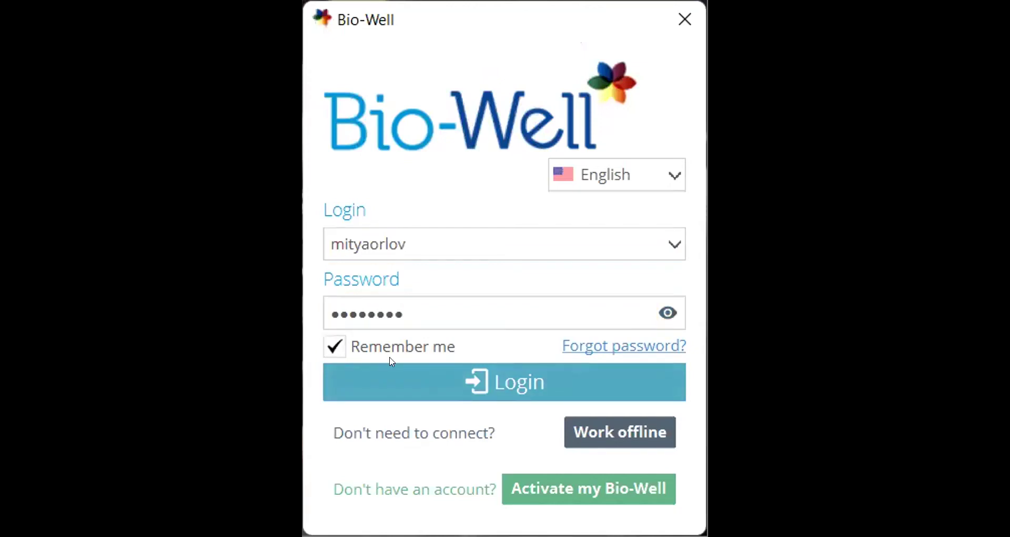
pyautogui.click(486, 380)
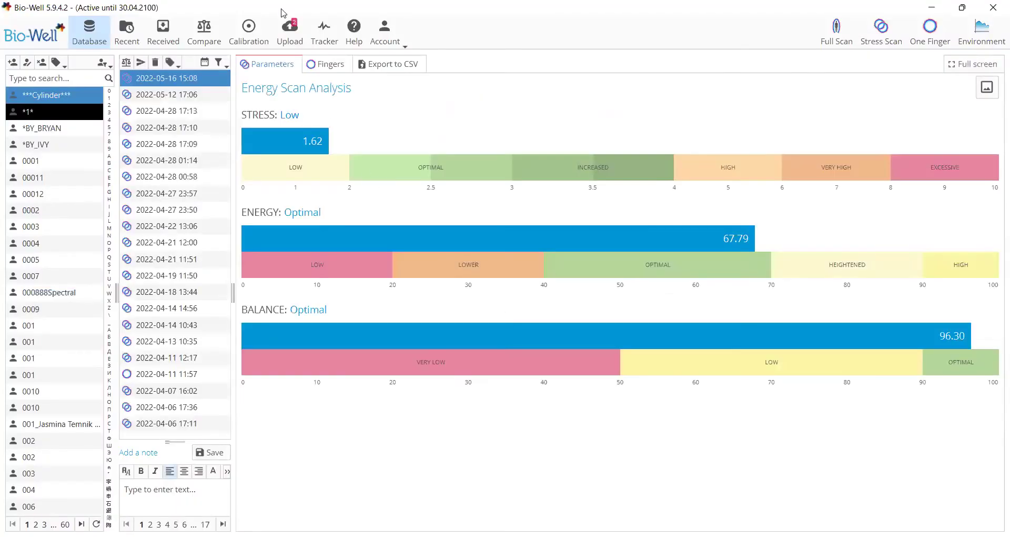
# Upload the pending offline calibration and full scan, and select client *1* in the database
pyautogui.click(291, 35)
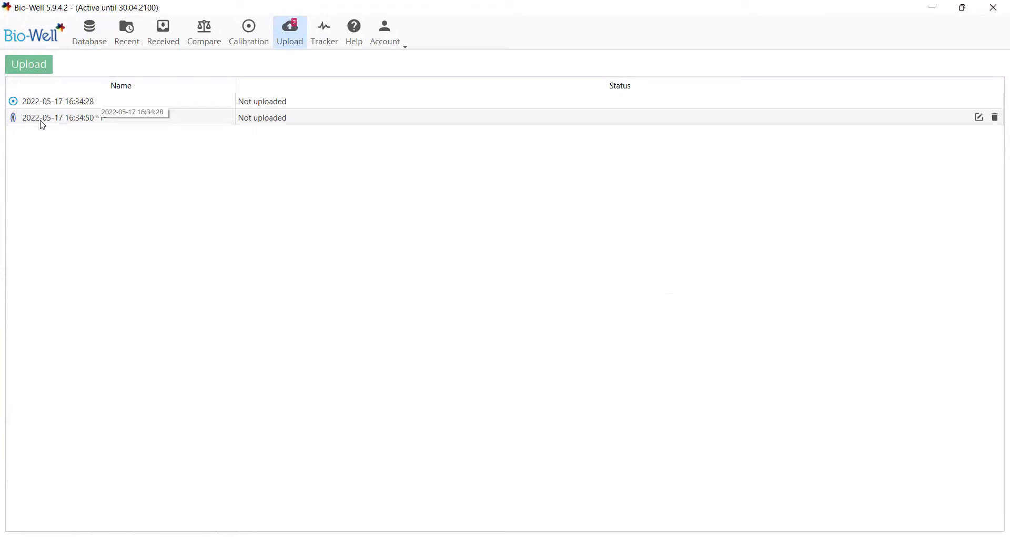
pyautogui.click(31, 67)
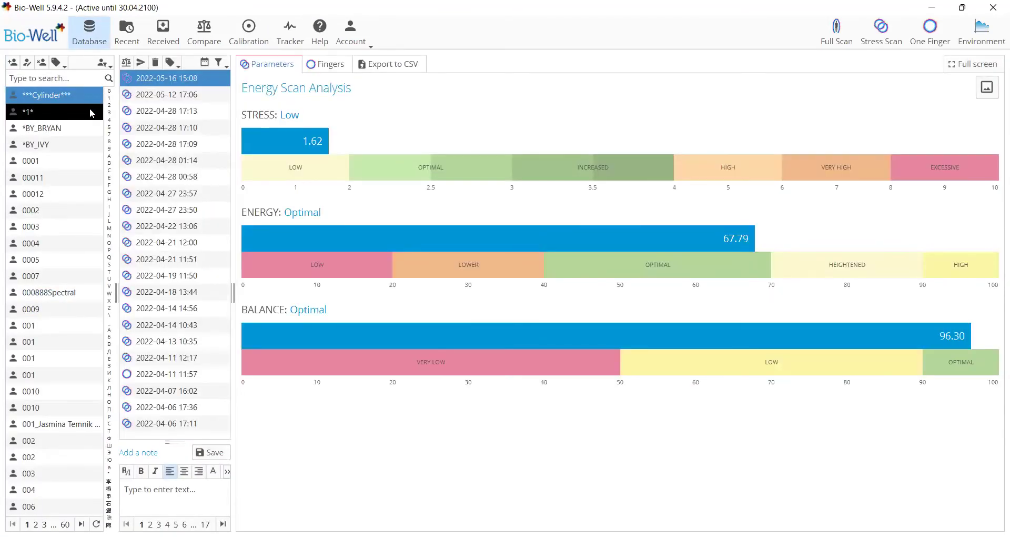
pyautogui.click(73, 113)
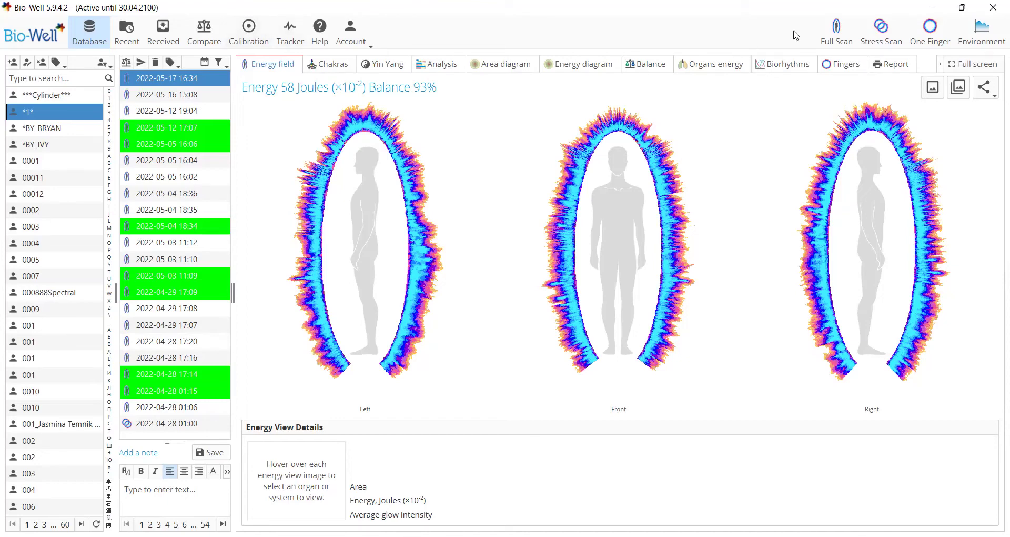
# Start a Full Scan for client *1*, follow its link to calibration and run the device calibration
pyautogui.click(842, 29)
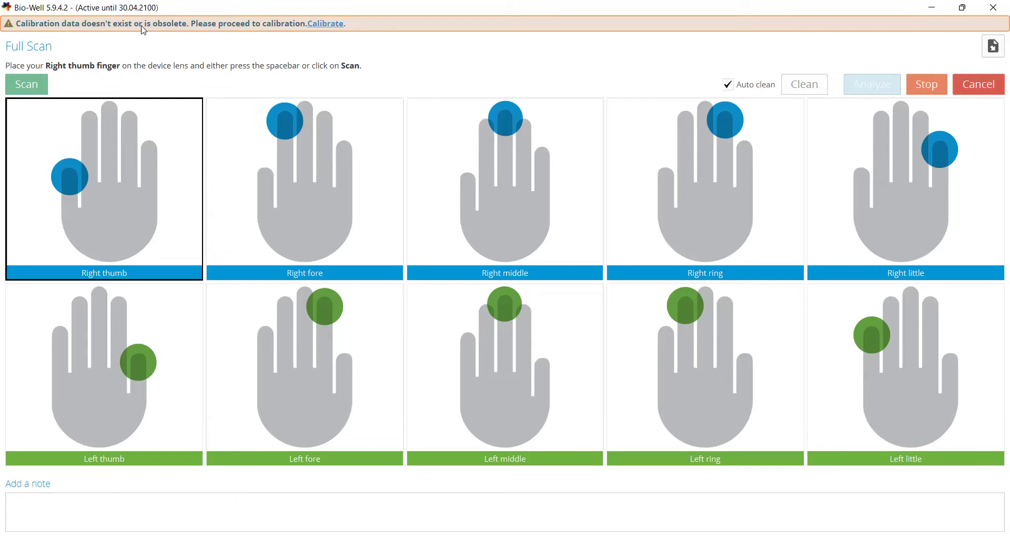
pyautogui.click(325, 24)
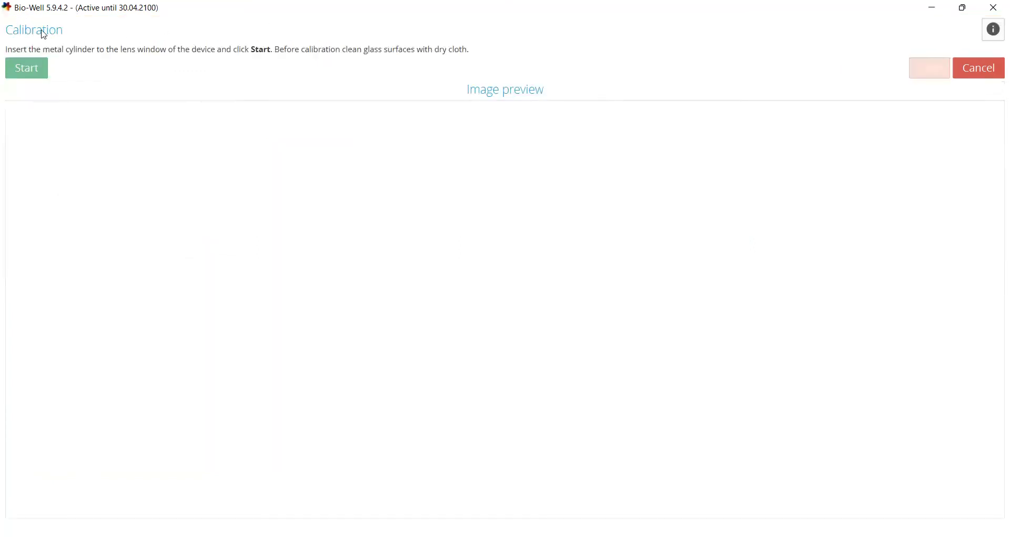
pyautogui.click(33, 71)
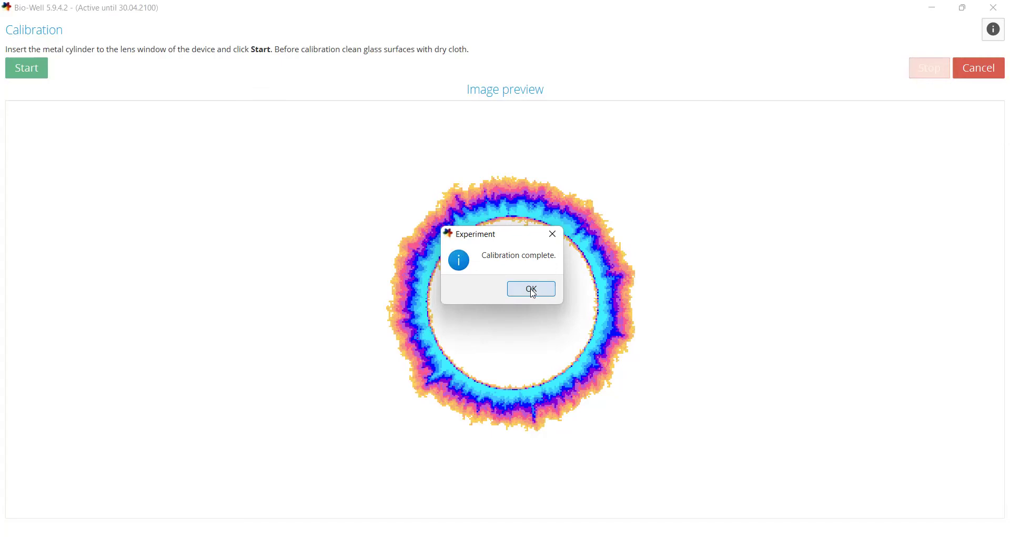
pyautogui.click(532, 289)
# Open the Full Scan capture screen again and cancel it without scanning
pyautogui.click(839, 33)
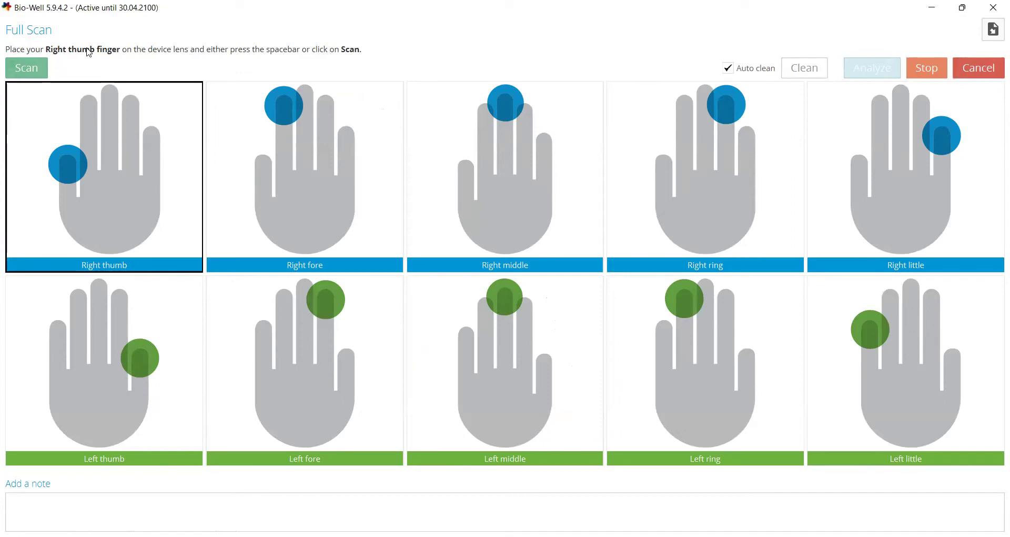
pyautogui.click(979, 69)
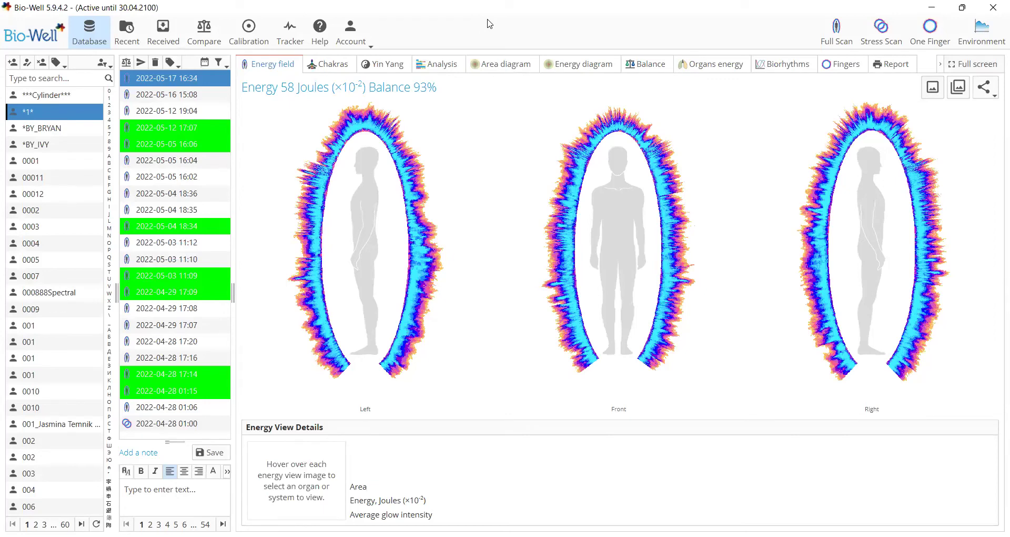
# View the scan's Analysis and its Organs energy, expanding and collapsing the Head group
pyautogui.click(434, 65)
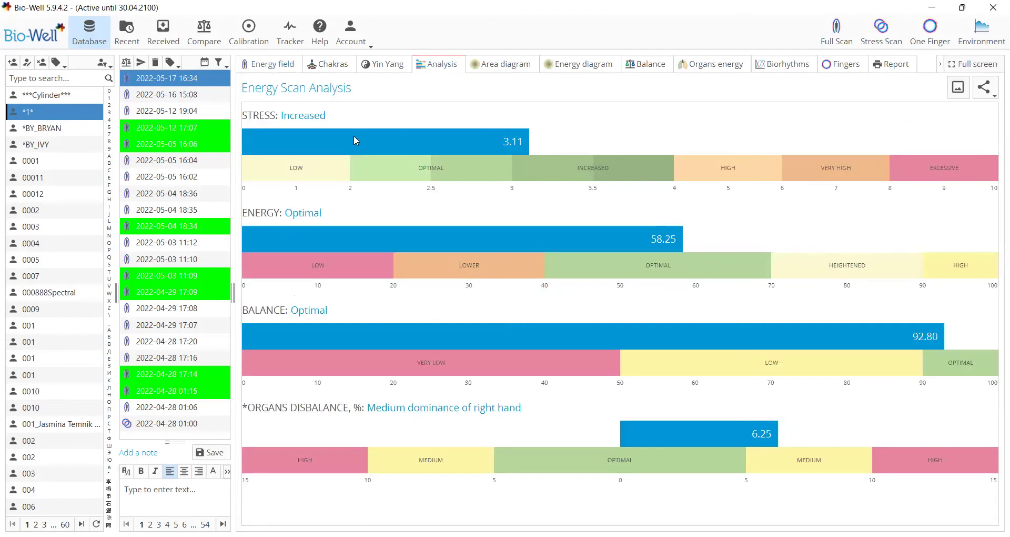
pyautogui.click(714, 67)
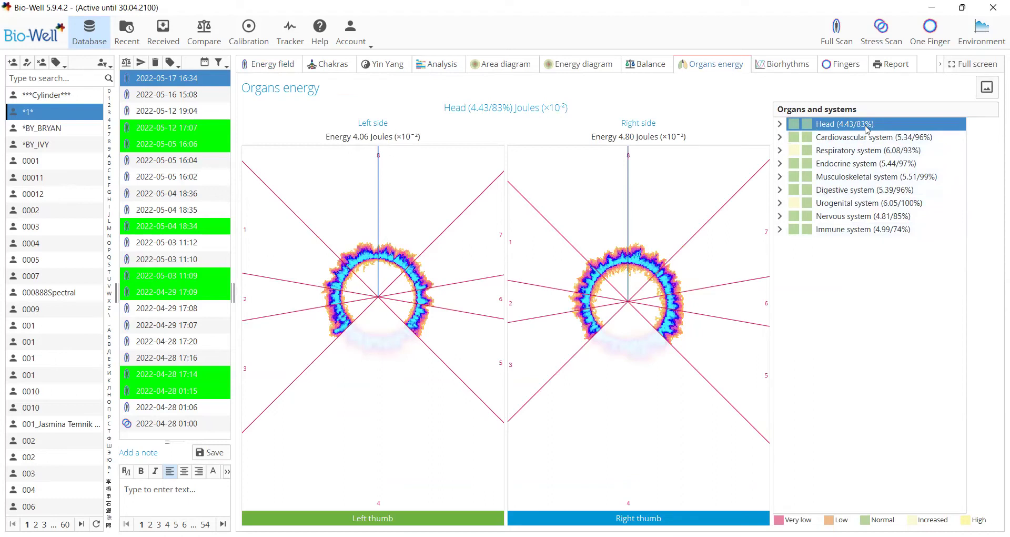
pyautogui.click(780, 124)
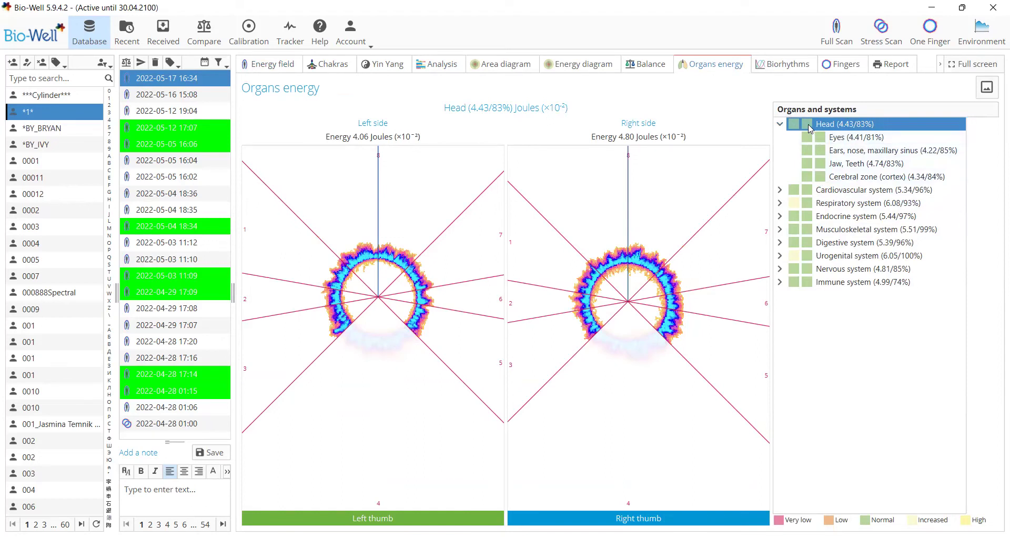
pyautogui.click(780, 125)
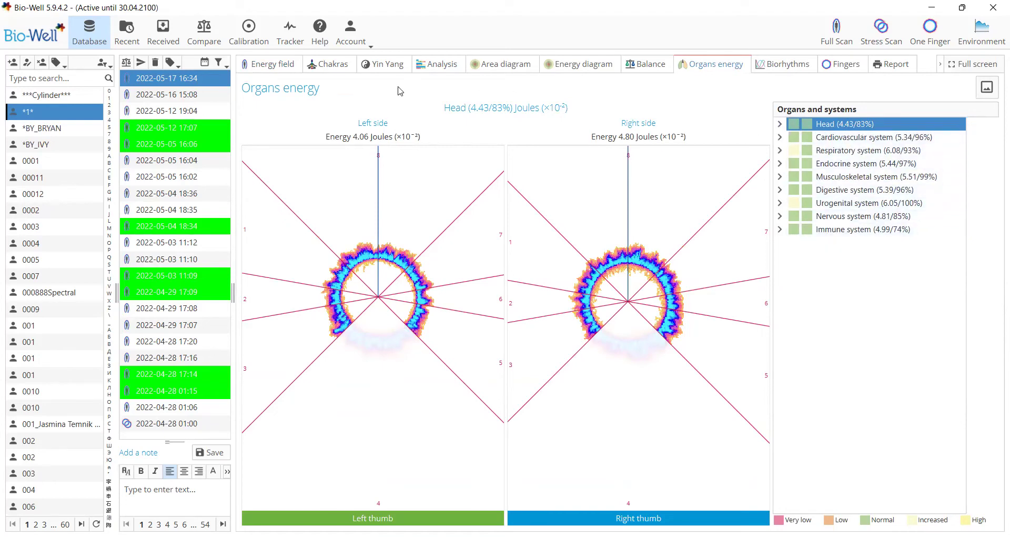
# View the Yang of Gallbladder meridian in the scan's Yin Yang results
pyautogui.click(384, 63)
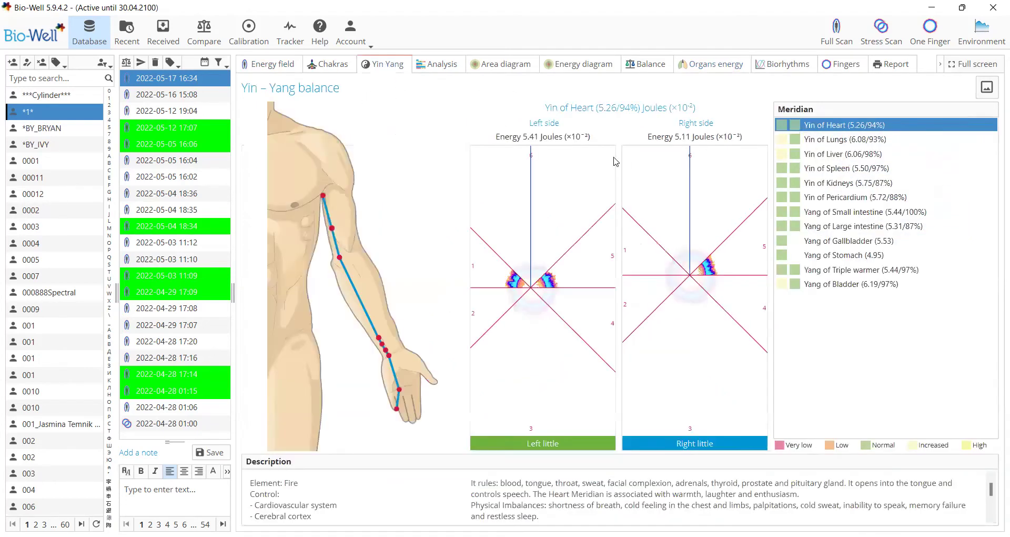
pyautogui.click(808, 242)
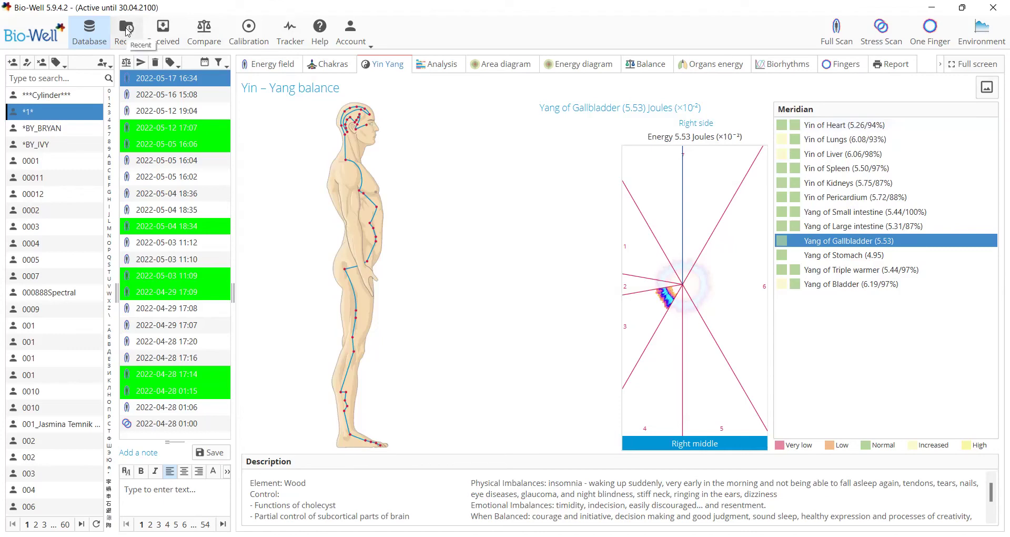
# Show the recent scans, open the Stress Scan capture screen from there and cancel it
pyautogui.click(127, 34)
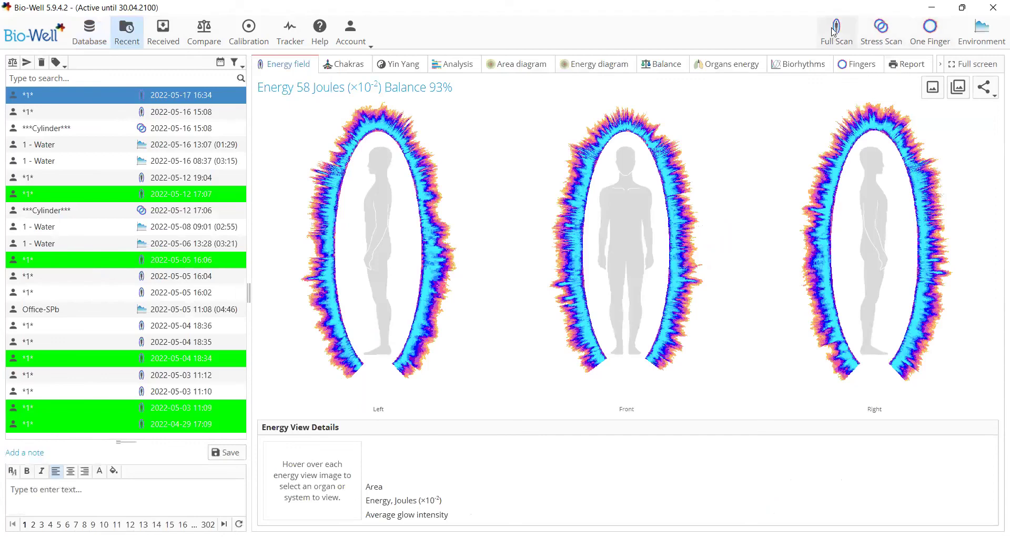
pyautogui.click(897, 28)
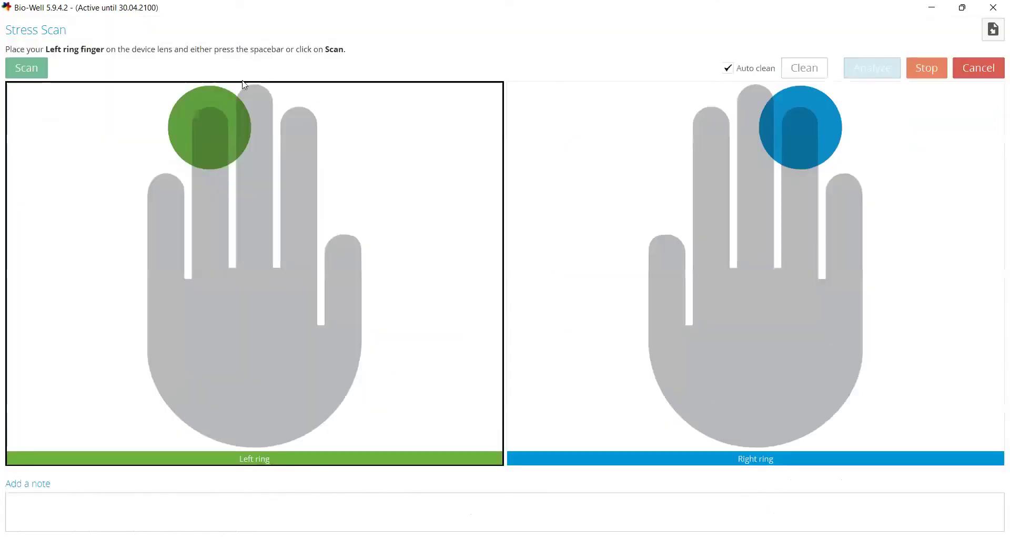
pyautogui.click(982, 74)
# Show the received scans, open the One Finger capture screen from there and cancel it
pyautogui.click(163, 32)
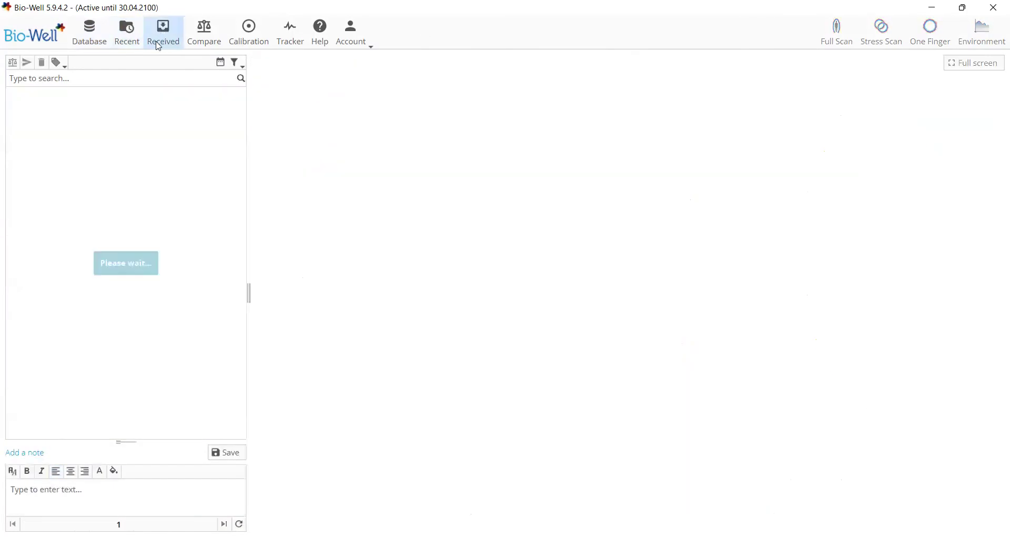
pyautogui.click(929, 32)
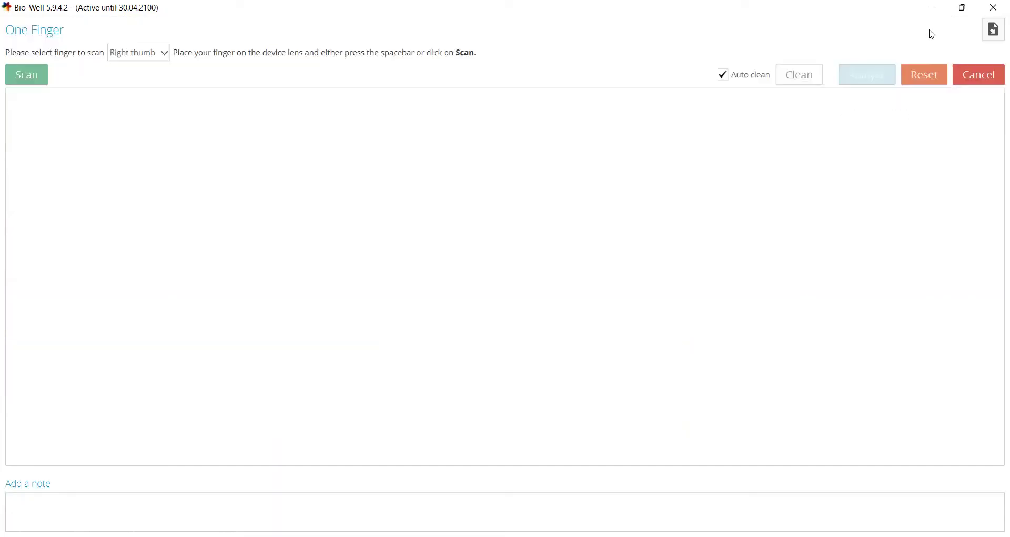
pyautogui.click(978, 78)
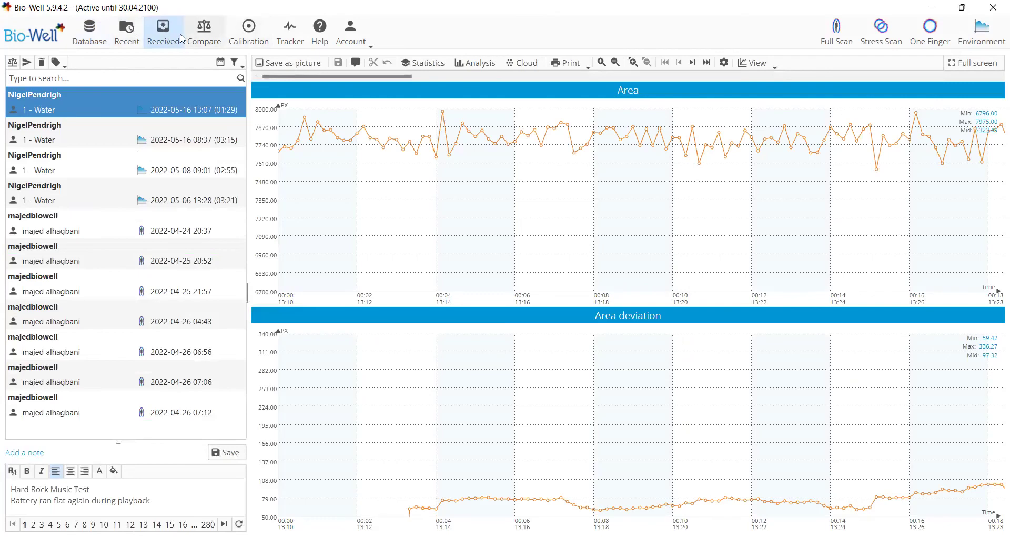
# View client *1* in the Tracker, open and cancel a Stress Scan from there, and return to the Database
pyautogui.click(290, 34)
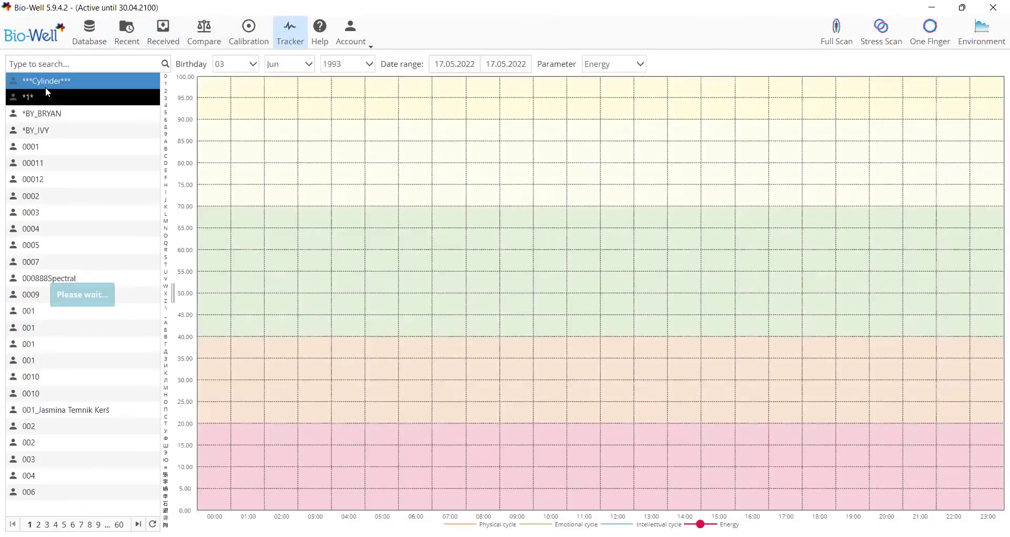
pyautogui.click(43, 99)
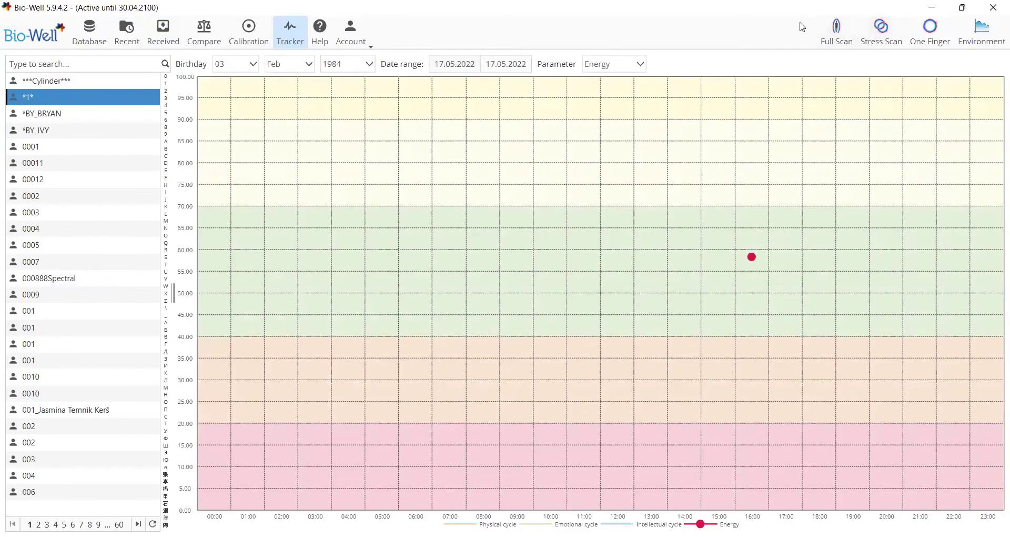
pyautogui.click(880, 29)
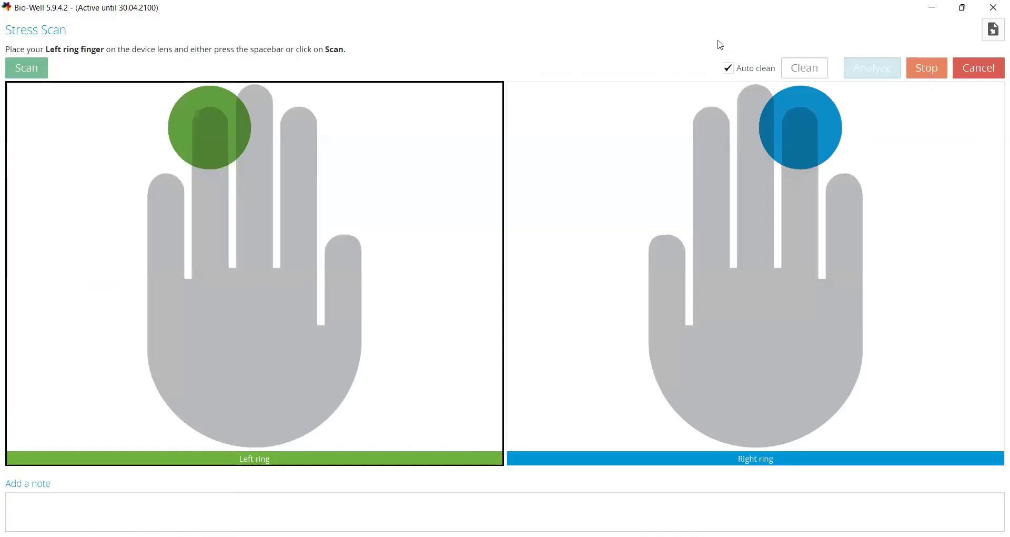
pyautogui.click(991, 68)
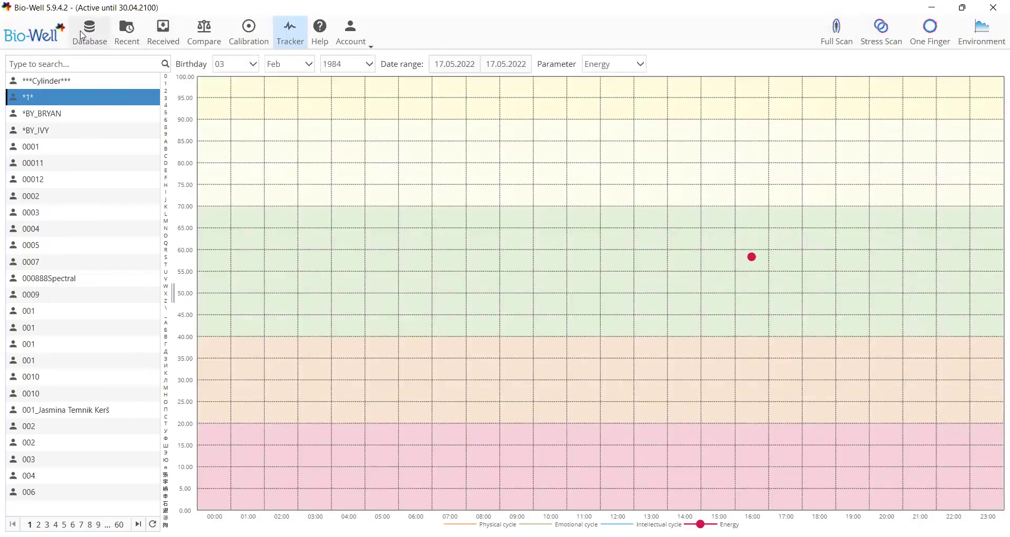
pyautogui.click(83, 33)
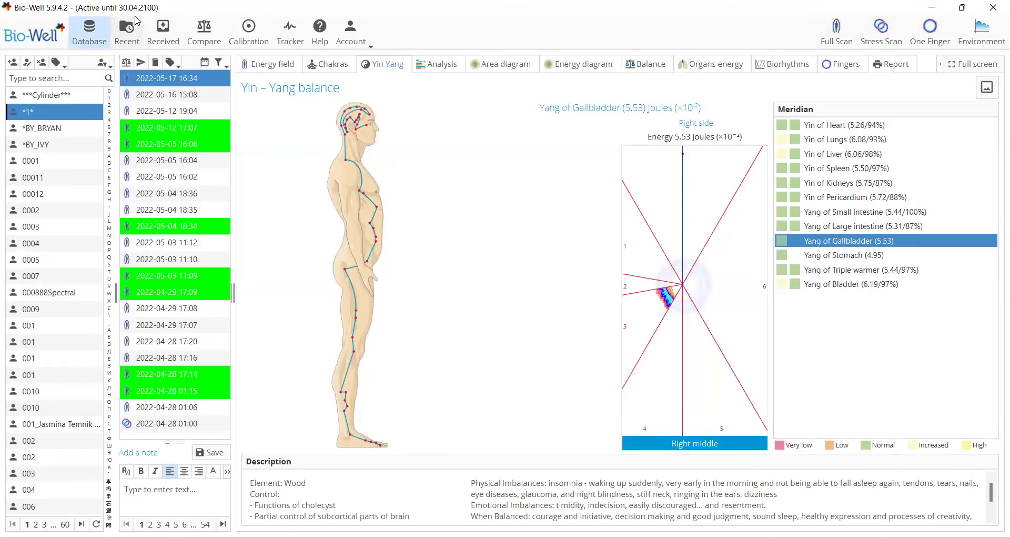